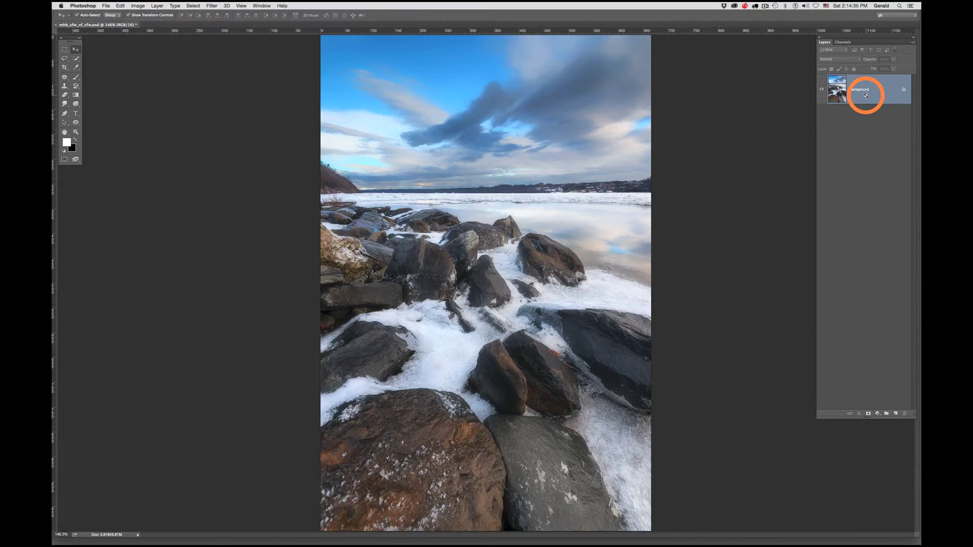
Duplicate the Background photo onto Layer 1 and keep Layer 1 active
{"action": "key", "text": "super+j"}
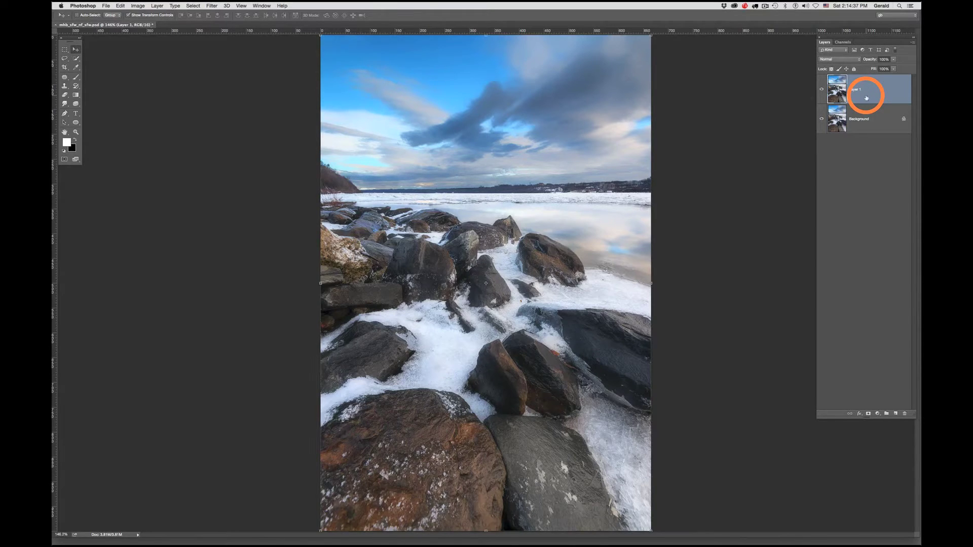
{"action": "left_click", "coordinate": [825, 87]}
{"action": "left_click", "coordinate": [878, 91]}
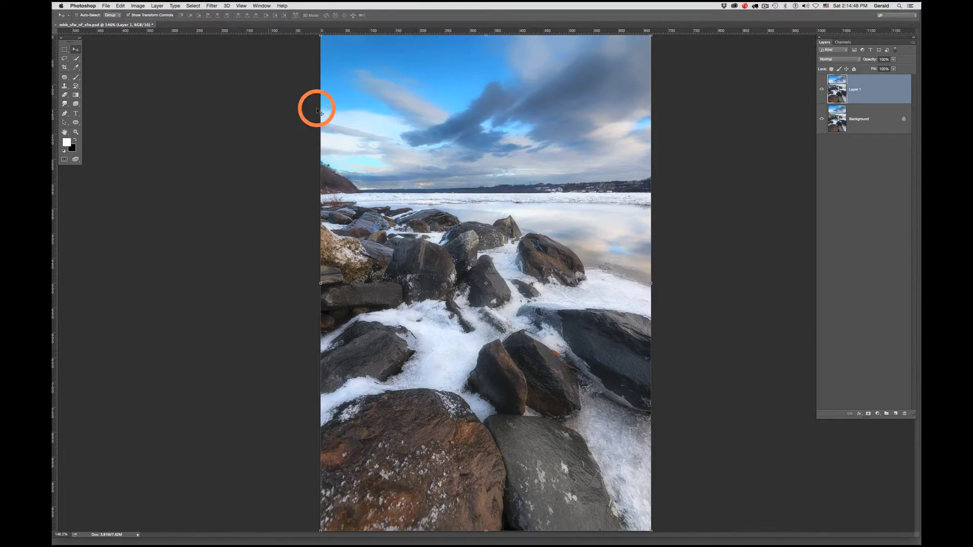
Select the sky above the horizon and left hillside with Quick Selection, refining the hill edge
{"action": "left_click", "coordinate": [77, 59]}
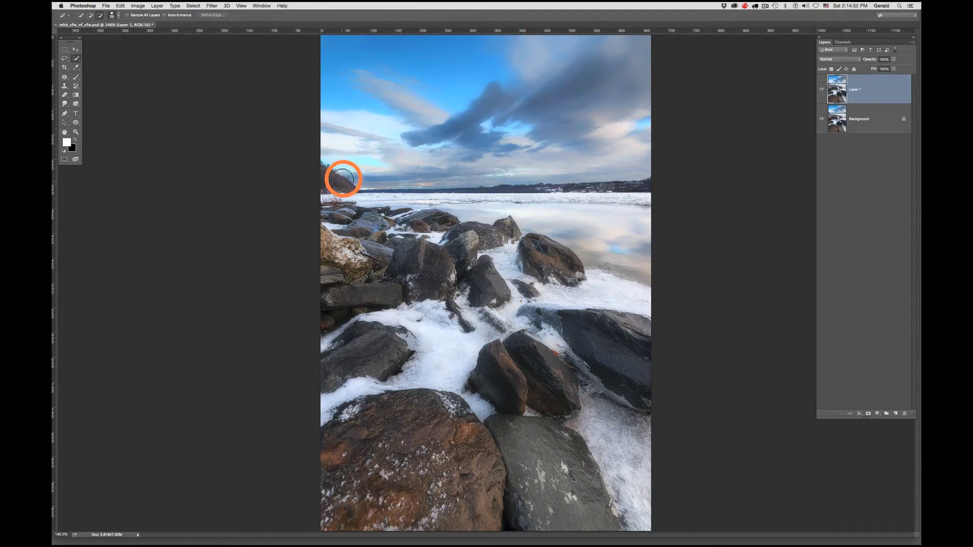
{"action": "mouse_move", "coordinate": [354, 173]}
{"action": "left_mouse_down"}
{"action": "mouse_move", "coordinate": [378, 168]}
{"action": "mouse_move", "coordinate": [382, 158]}
{"action": "mouse_move", "coordinate": [364, 144]}
{"action": "mouse_move", "coordinate": [397, 163]}
{"action": "mouse_move", "coordinate": [449, 166]}
{"action": "mouse_move", "coordinate": [604, 157]}
{"action": "left_mouse_up"}
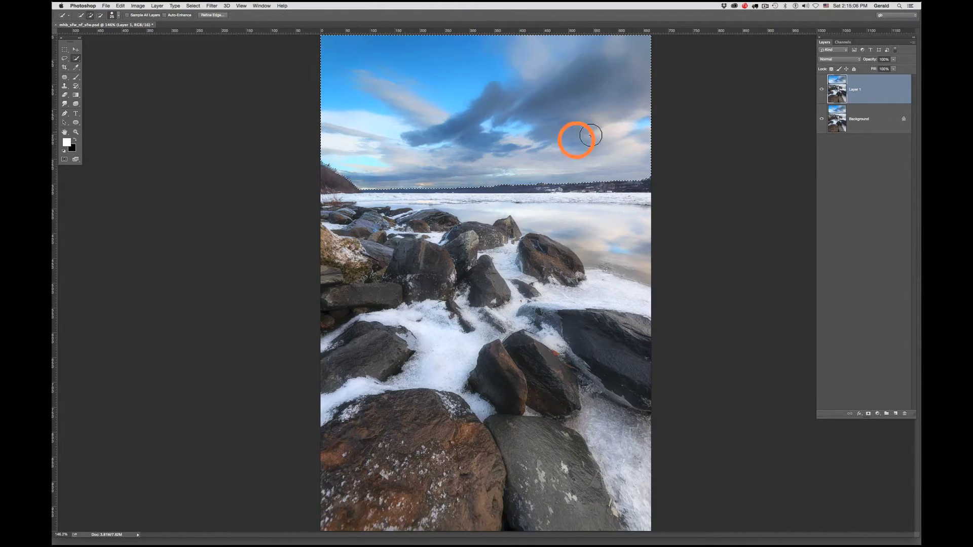
{"action": "left_click_drag", "start_coordinate": [323, 166], "coordinate": [350, 184]}
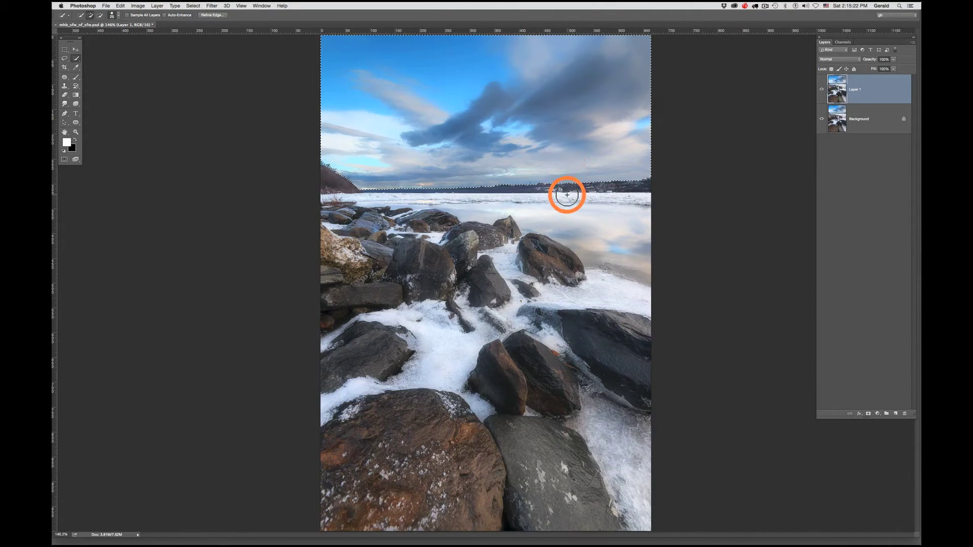
Save the sky selection as a new alpha channel and name it 'Sky'
{"action": "left_click", "coordinate": [842, 43]}
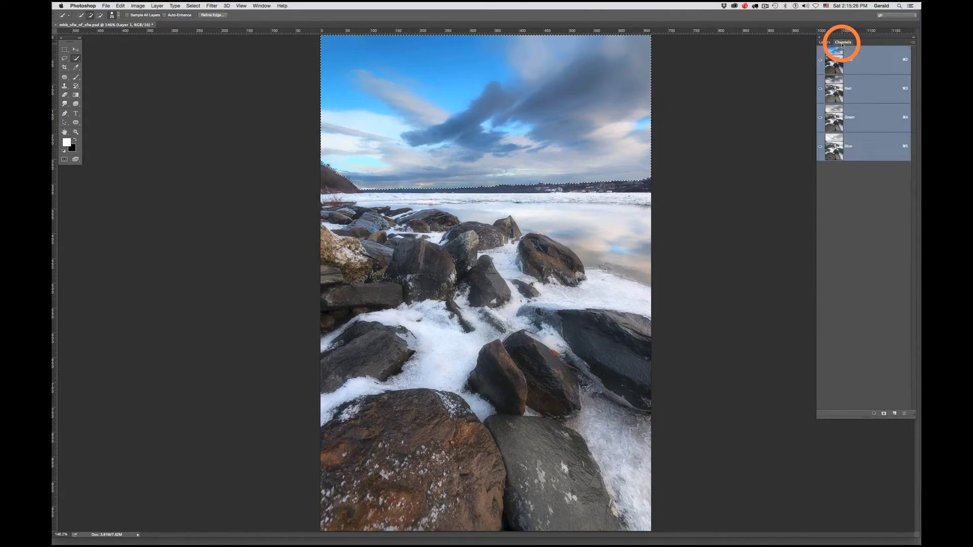
{"action": "left_click", "coordinate": [883, 414]}
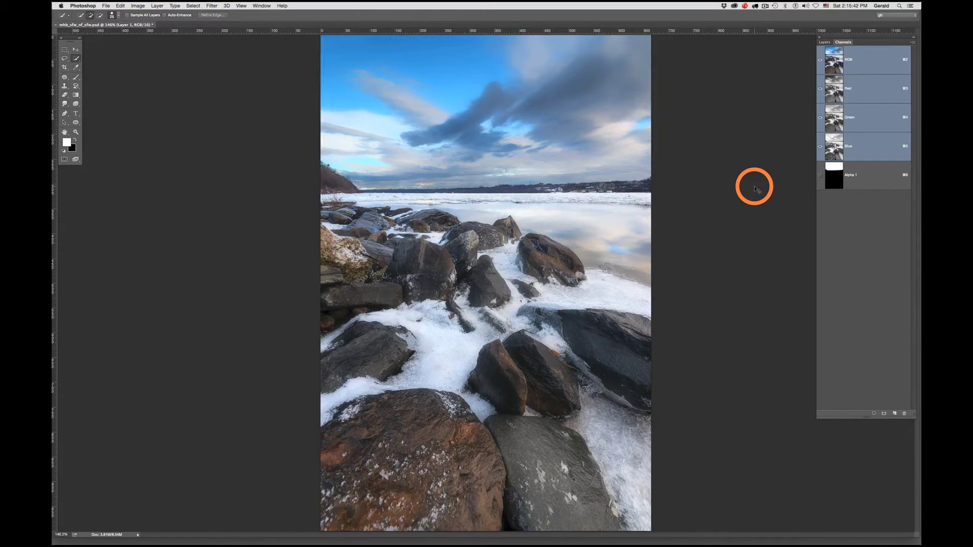
{"action": "double_click", "coordinate": [855, 176]}
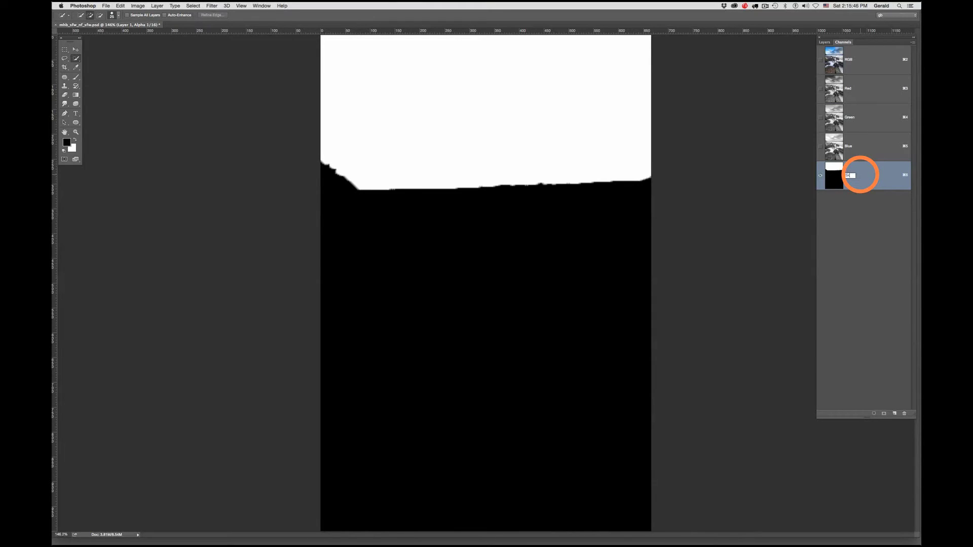
{"action": "type", "text": "Sky"}
{"action": "key", "text": "Return"}
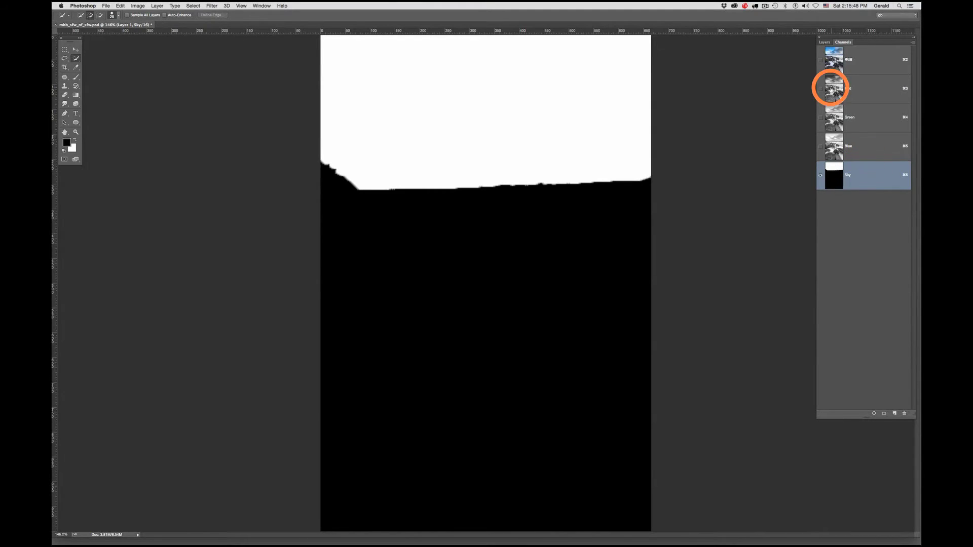
Inspect the black-and-white Sky channel mask, then return to the RGB composite view
{"action": "left_click", "coordinate": [831, 57]}
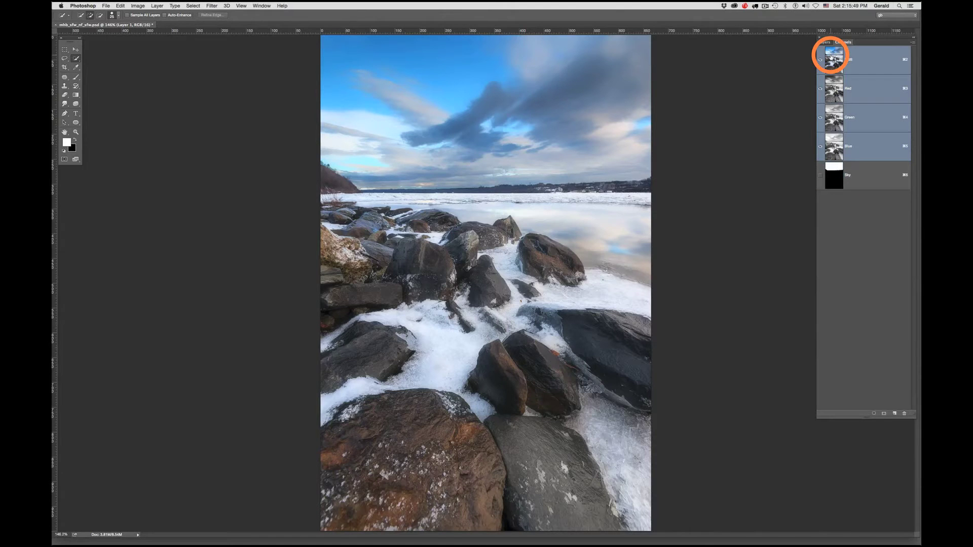
{"action": "left_click", "coordinate": [860, 181]}
{"action": "key", "text": "x"}
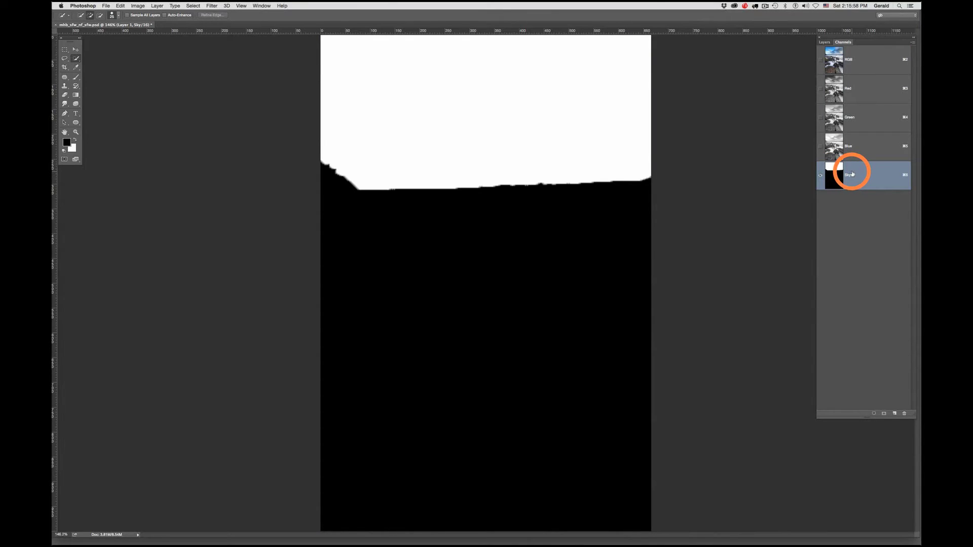
{"action": "left_click_drag", "start_coordinate": [853, 174], "coordinate": [864, 177]}
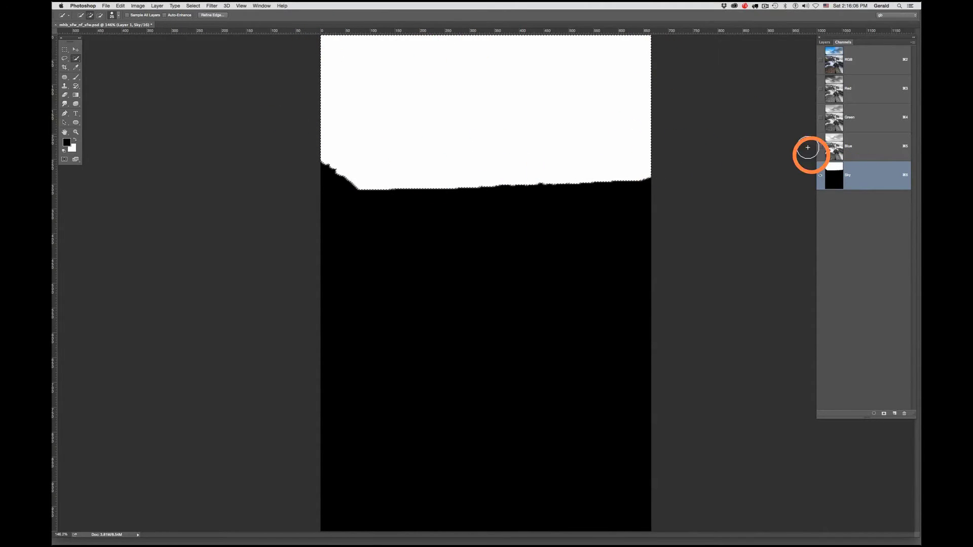
{"action": "left_click", "coordinate": [837, 60]}
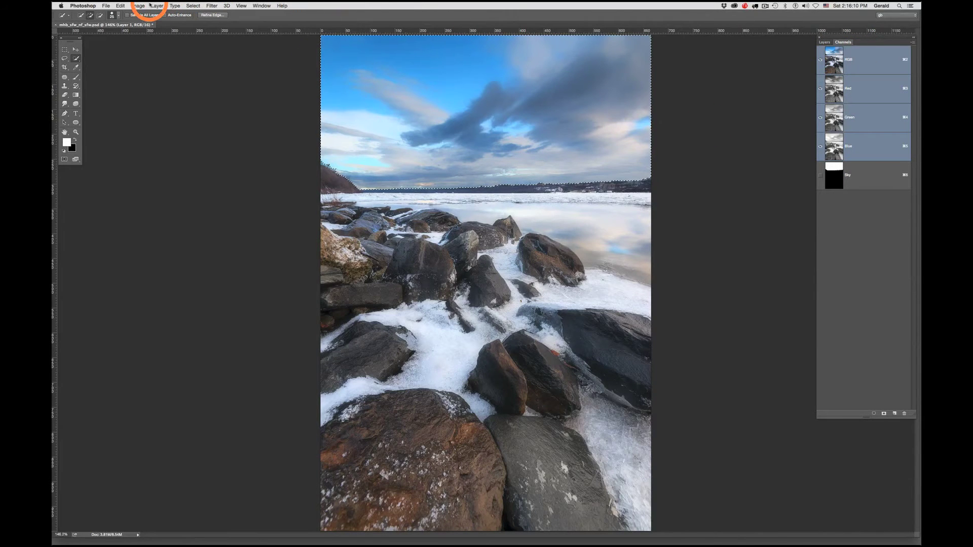
{"action": "left_click", "coordinate": [119, 6]}
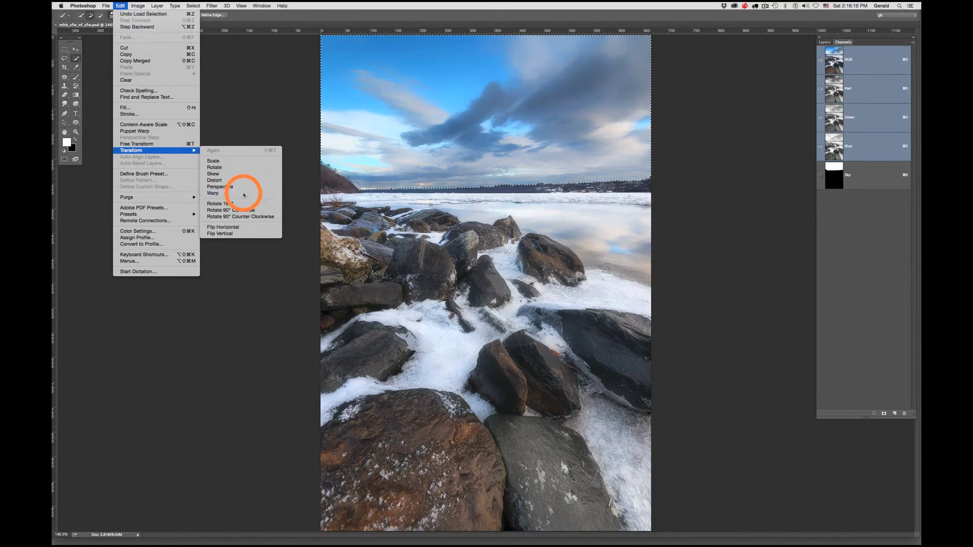
{"action": "left_click", "coordinate": [244, 194]}
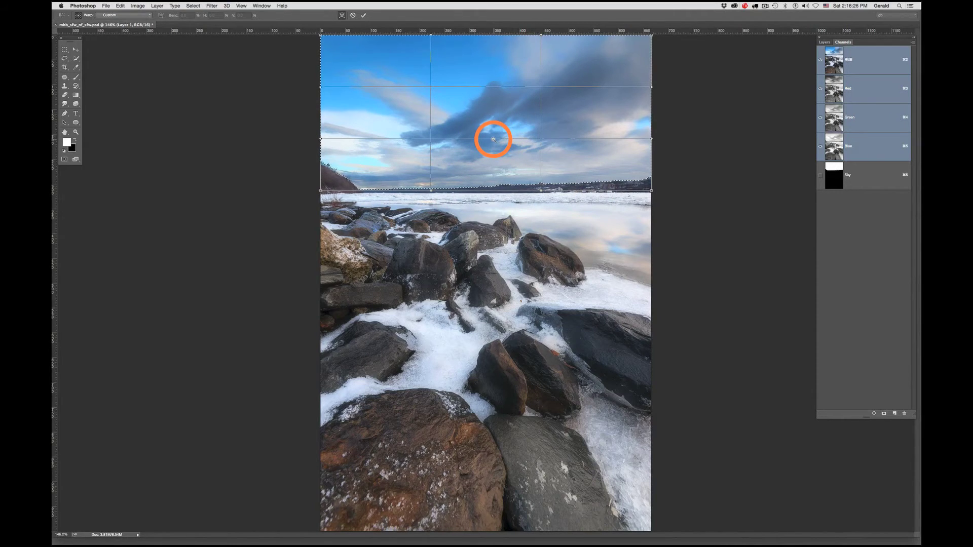
{"action": "key", "text": "super+minus"}
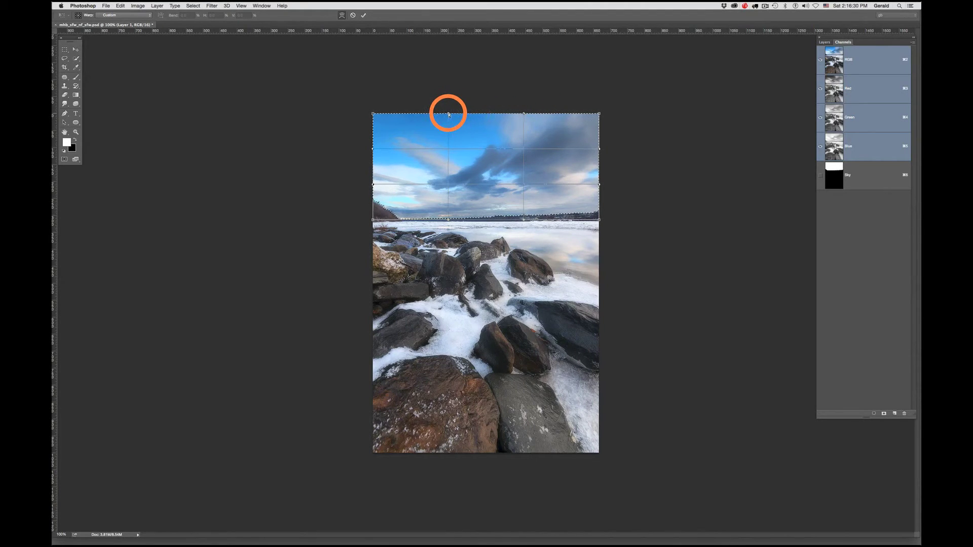
{"action": "mouse_move", "coordinate": [448, 114]}
{"action": "left_mouse_down"}
{"action": "mouse_move", "coordinate": [450, 85]}
{"action": "mouse_move", "coordinate": [449, 101]}
{"action": "left_mouse_up"}
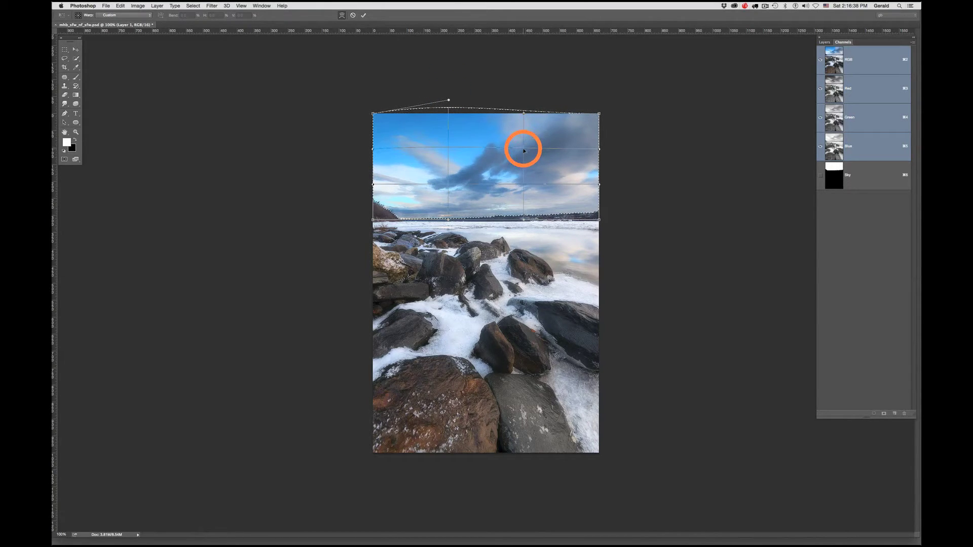
{"action": "left_click_drag", "start_coordinate": [523, 151], "coordinate": [532, 137]}
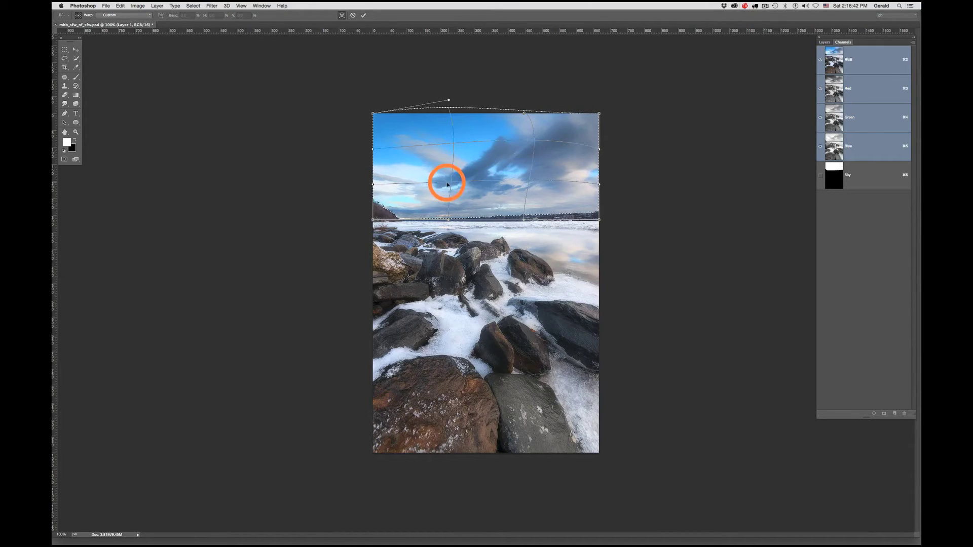
{"action": "left_click_drag", "start_coordinate": [448, 184], "coordinate": [435, 186]}
{"action": "left_click_drag", "start_coordinate": [522, 183], "coordinate": [533, 184]}
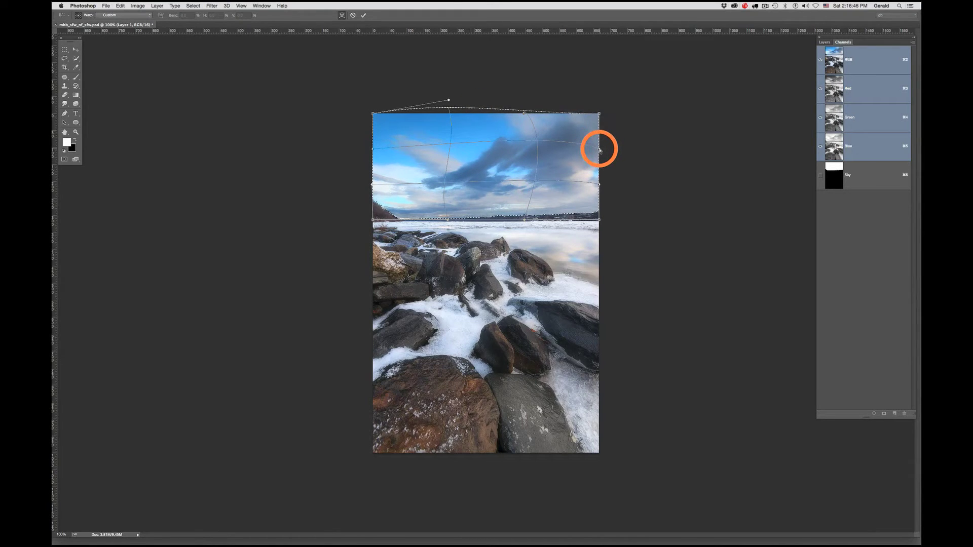
{"action": "left_click_drag", "start_coordinate": [601, 150], "coordinate": [635, 157]}
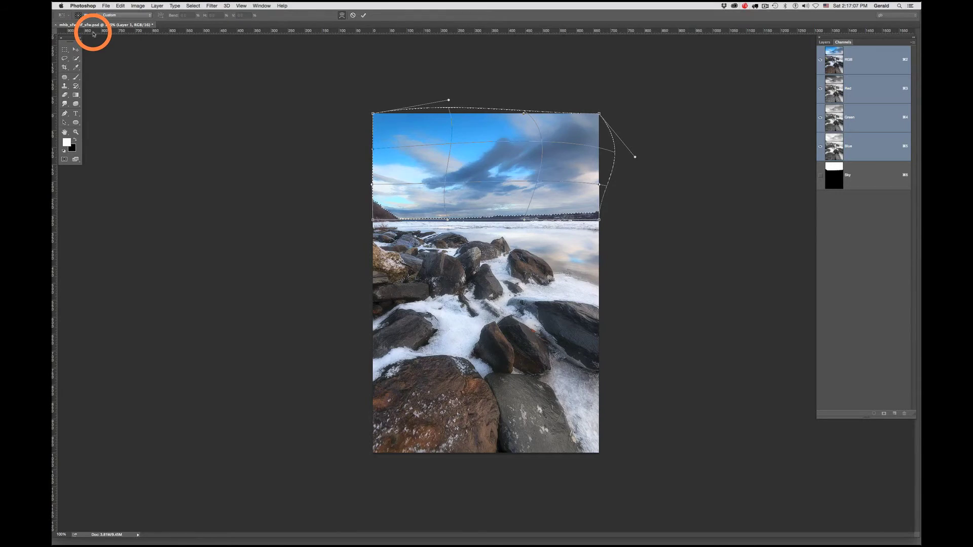
{"action": "key", "text": "v"}
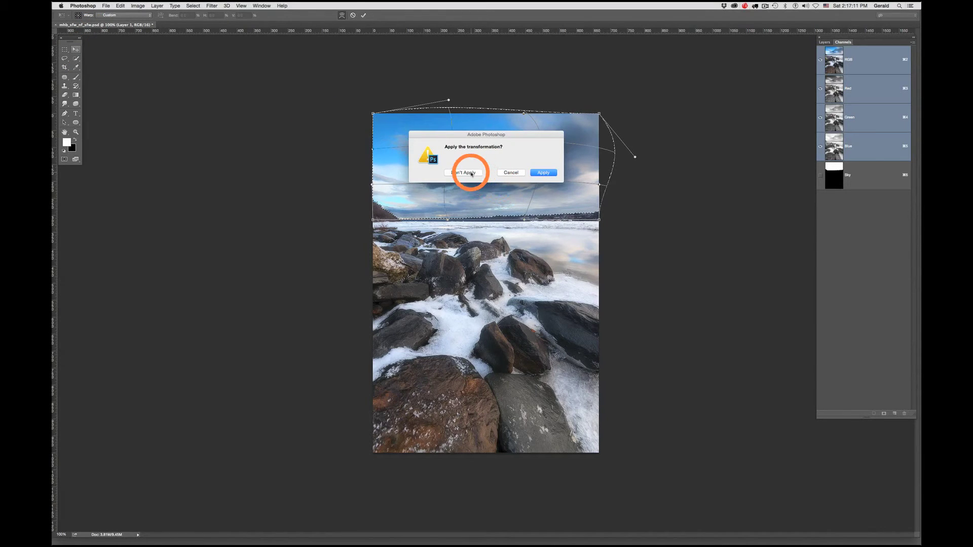
{"action": "left_click", "coordinate": [471, 173]}
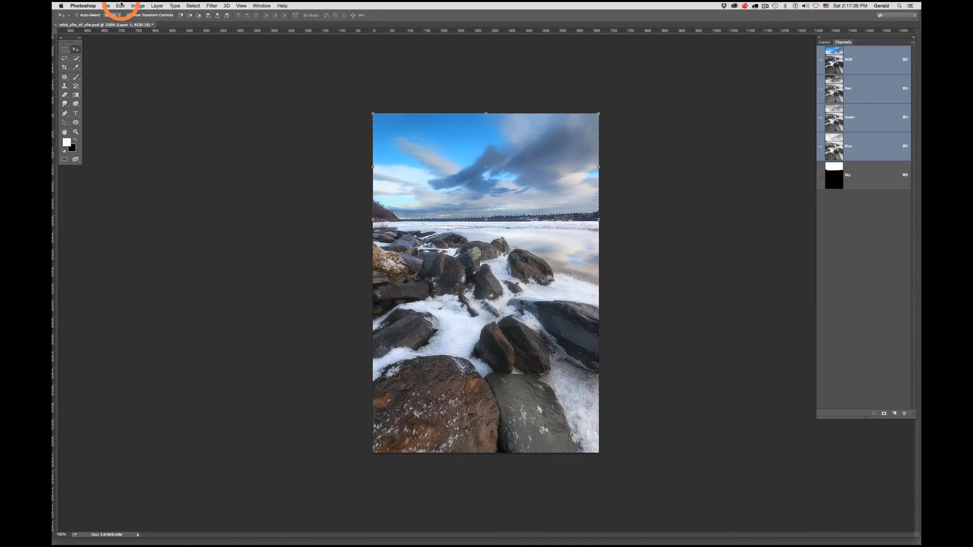
Warp the selected sky by pulling its top-left corner upward, then commit the warp
{"action": "left_click", "coordinate": [120, 6]}
{"action": "mouse_move", "coordinate": [157, 150]}
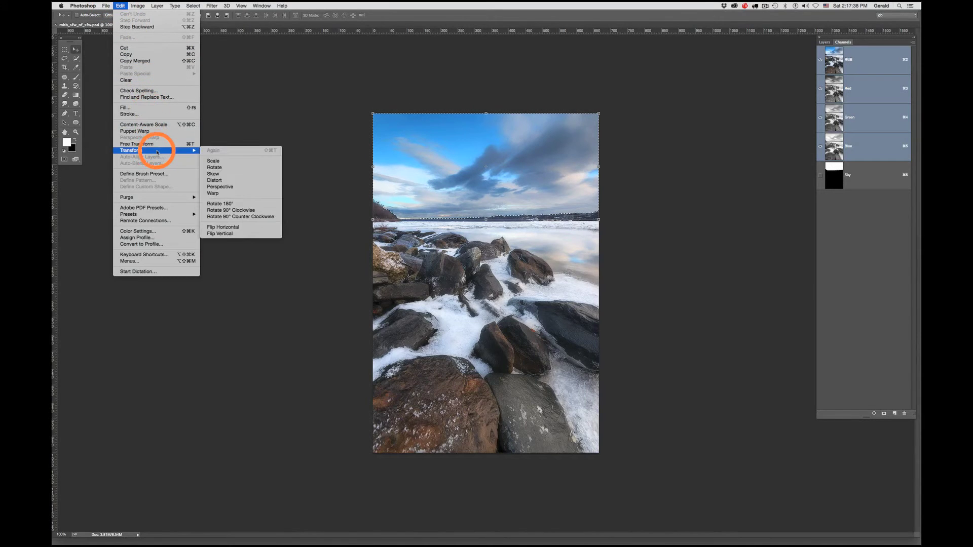
{"action": "left_click", "coordinate": [259, 193]}
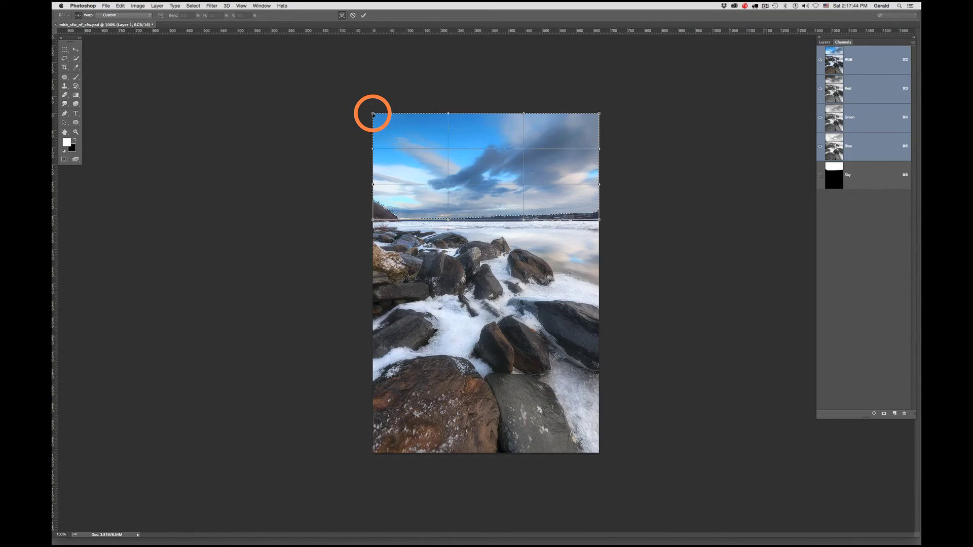
{"action": "left_click_drag", "start_coordinate": [374, 115], "coordinate": [370, 67]}
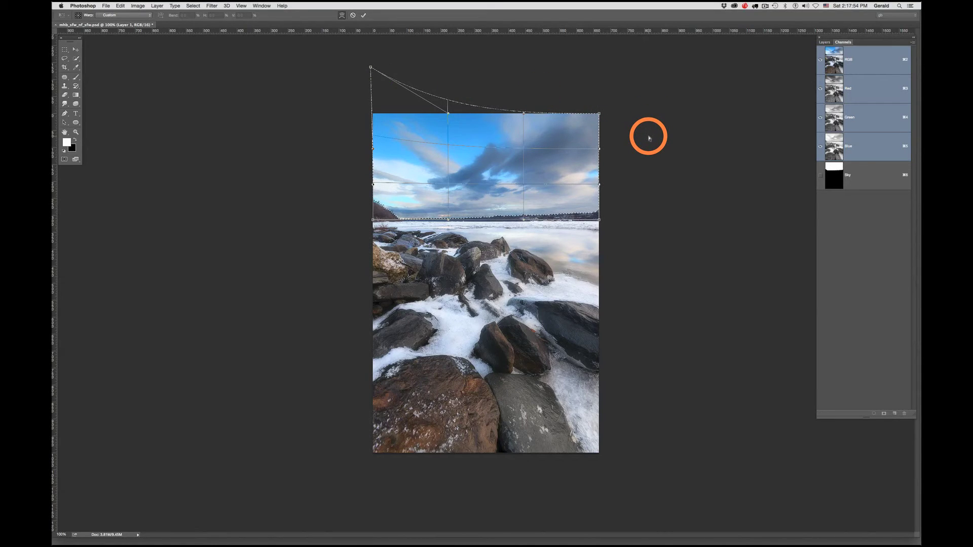
{"action": "key", "text": "Return"}
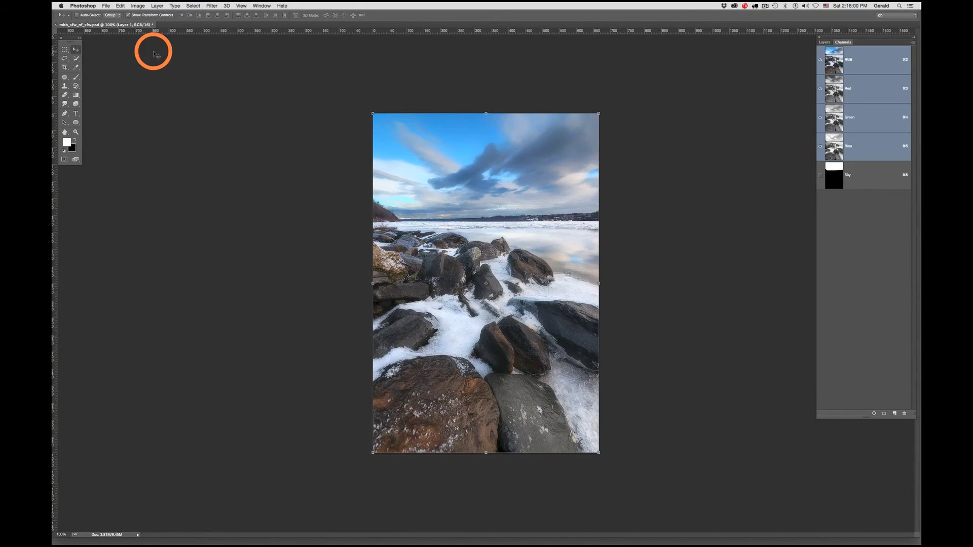
In the Layers panel, toggle Layer 1 on and off to compare skies, leaving it visible
{"action": "left_click", "coordinate": [65, 49]}
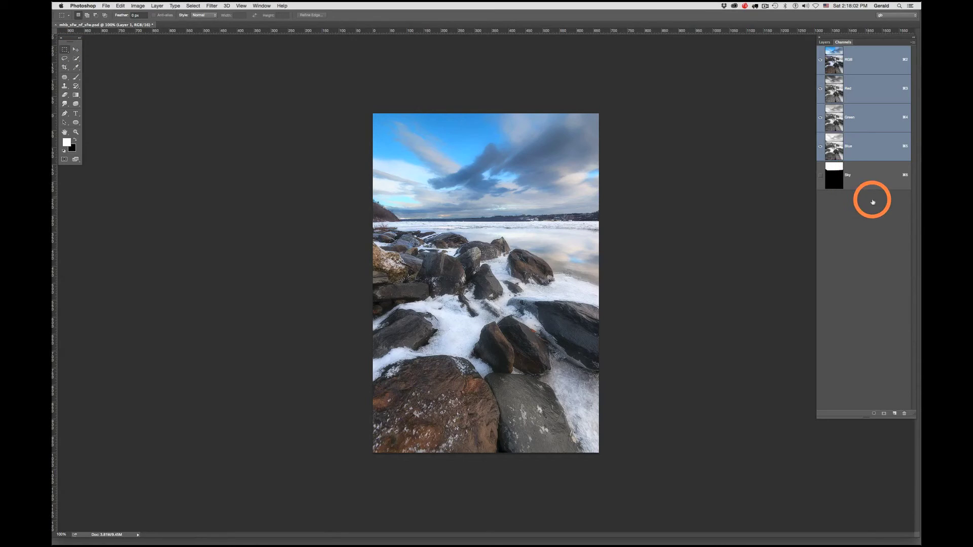
{"action": "left_click", "coordinate": [824, 43]}
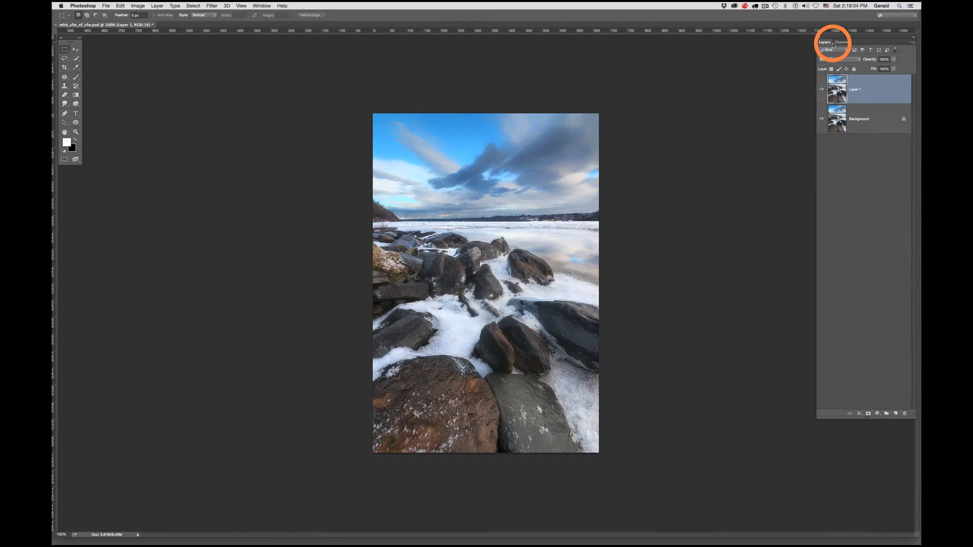
{"action": "left_click", "coordinate": [822, 90]}
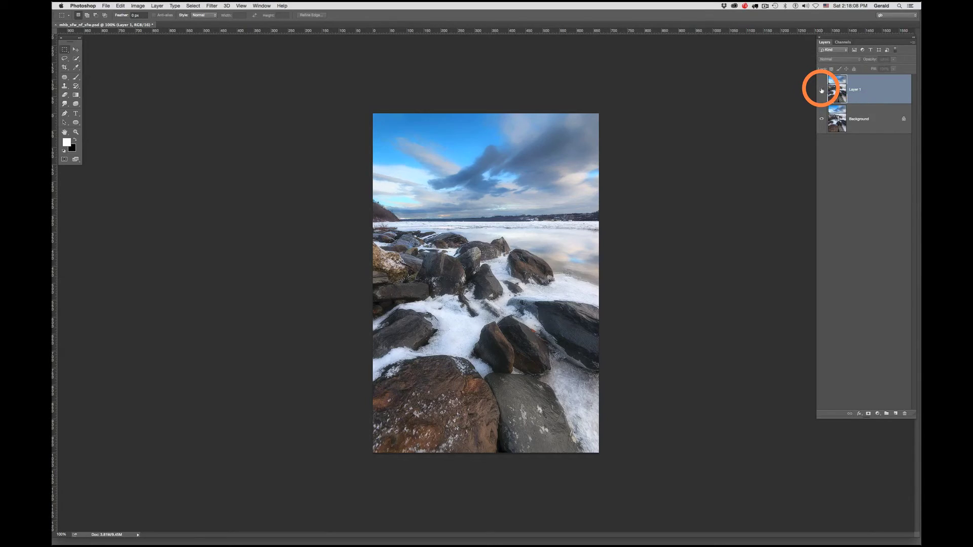
{"action": "left_click", "coordinate": [821, 90]}
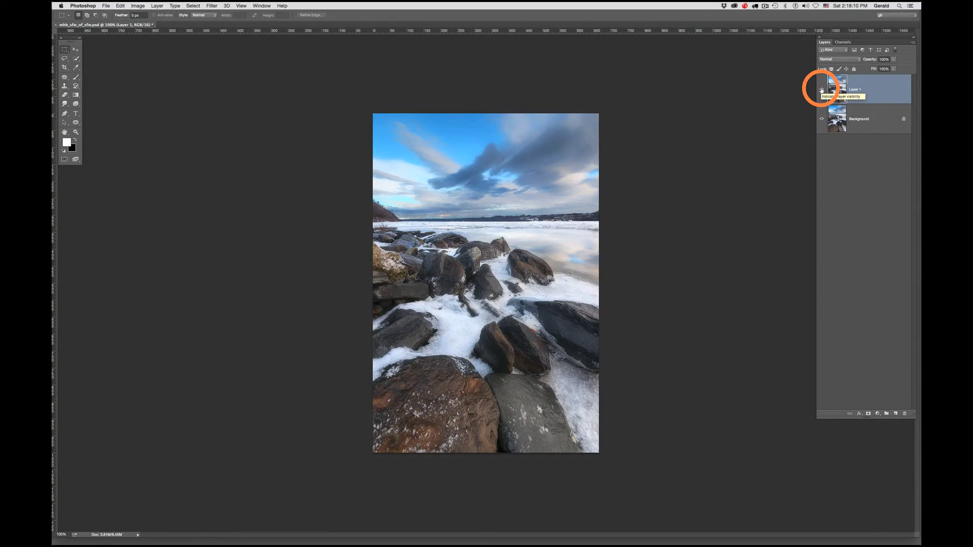
{"action": "left_click", "coordinate": [821, 90]}
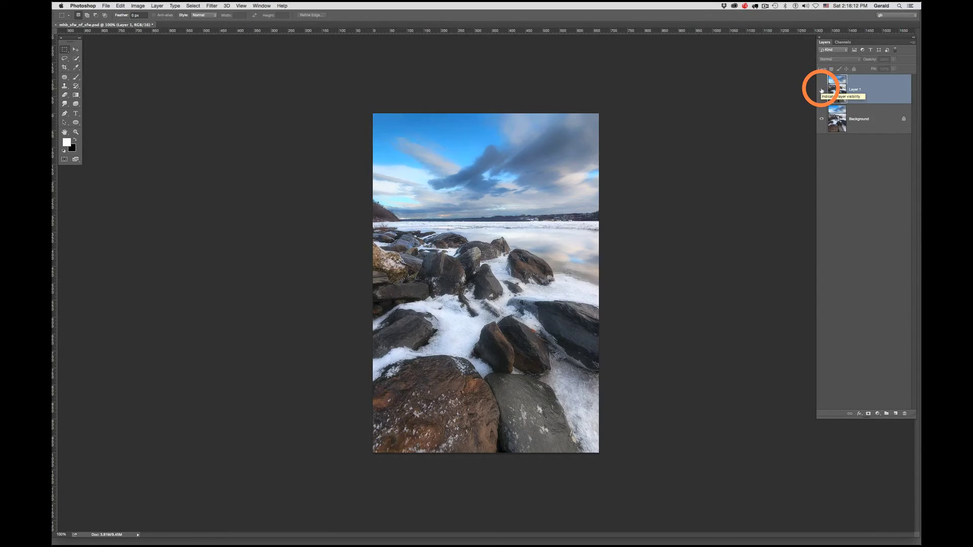
{"action": "left_click", "coordinate": [822, 90]}
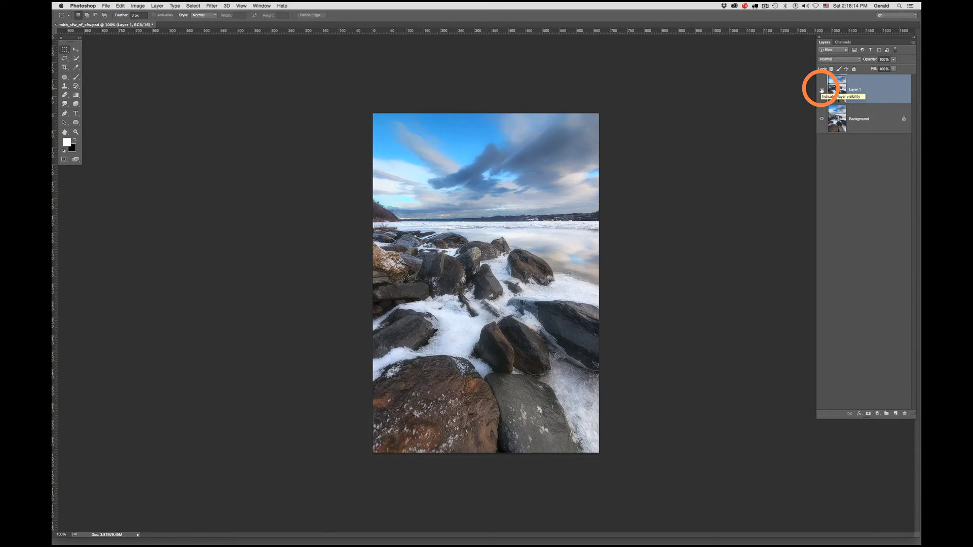
{"action": "left_click", "coordinate": [822, 89]}
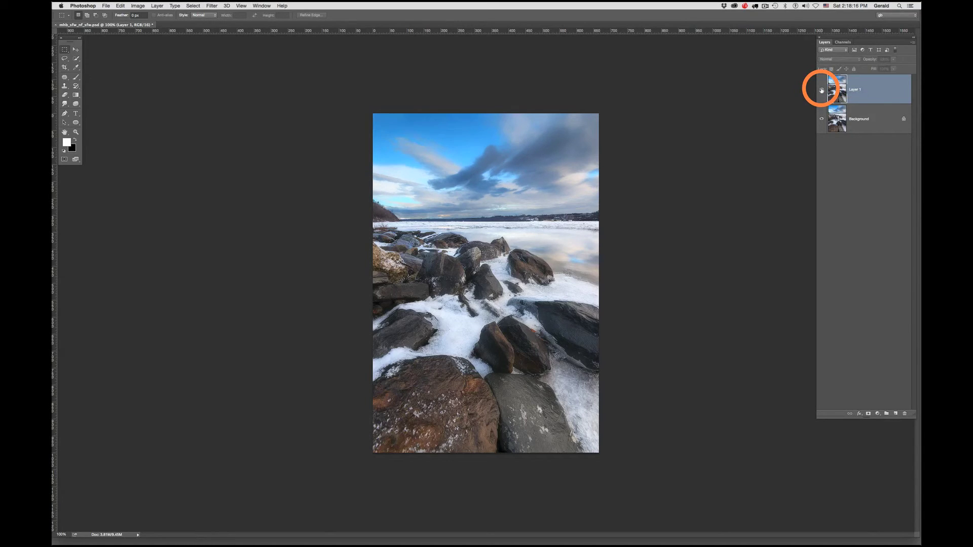
{"action": "left_click", "coordinate": [822, 89]}
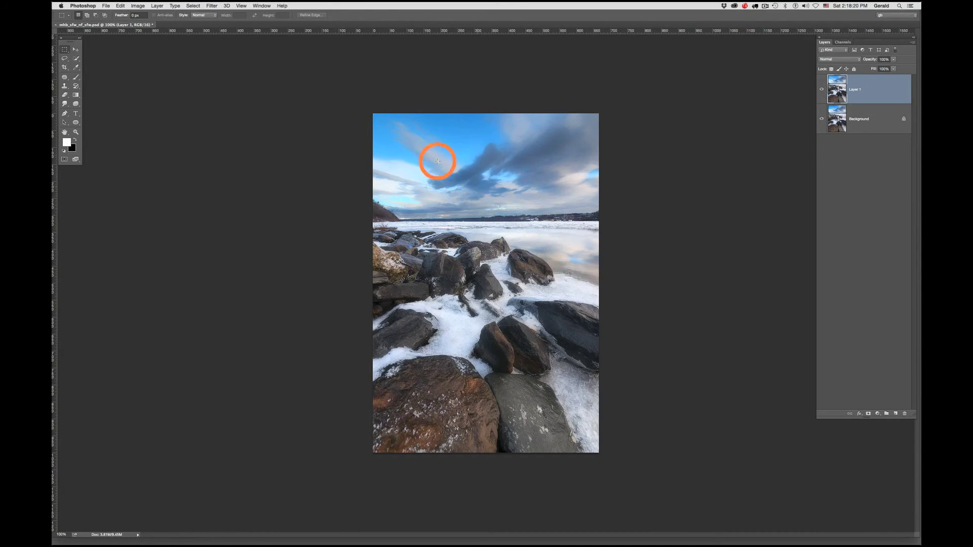
{"action": "left_click", "coordinate": [821, 89]}
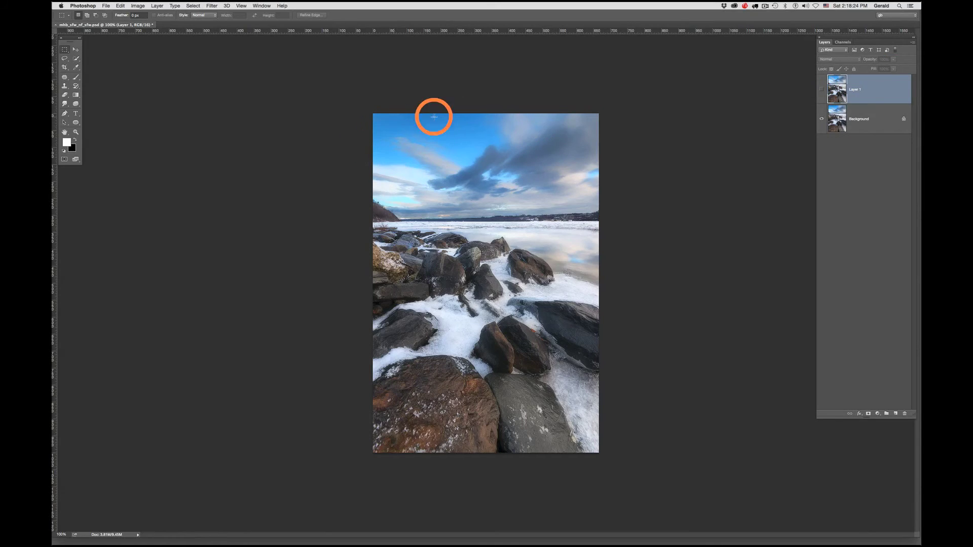
{"action": "left_click", "coordinate": [822, 90]}
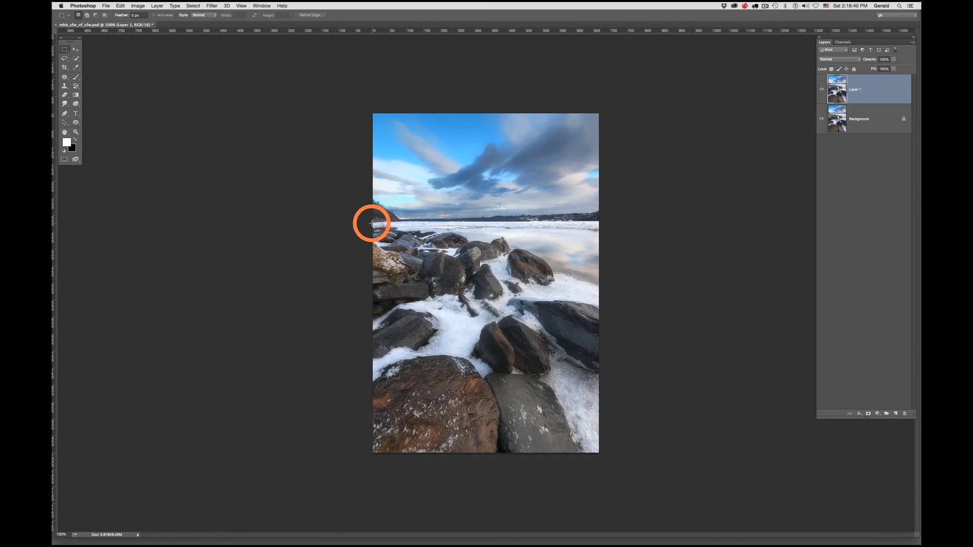
Draw a rectangular marquee from the left edge at the horizon to the bottom-right corner
{"action": "left_click_drag", "start_coordinate": [371, 222], "coordinate": [603, 462]}
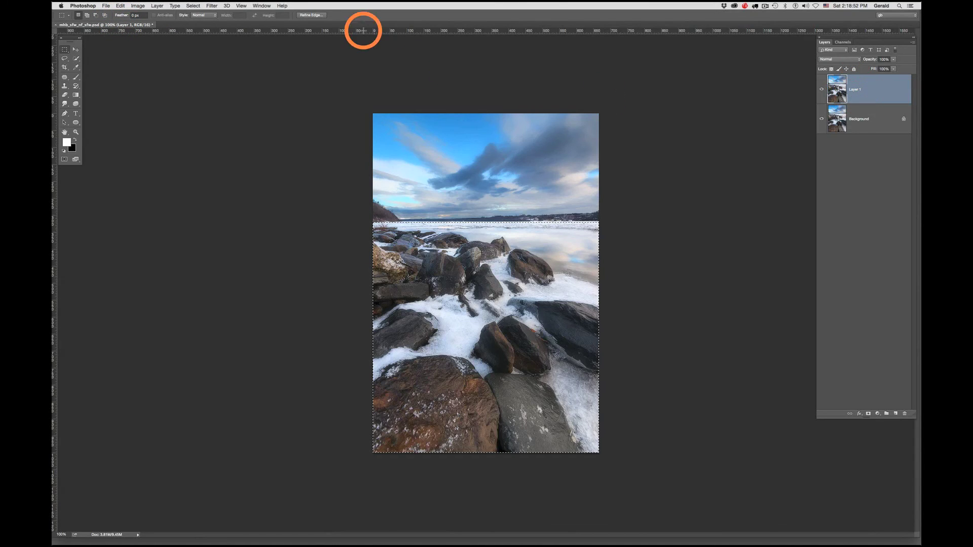
Warp the foreground, pulling its bottom-right corner and right edge outward, and apply it
{"action": "left_click", "coordinate": [119, 6]}
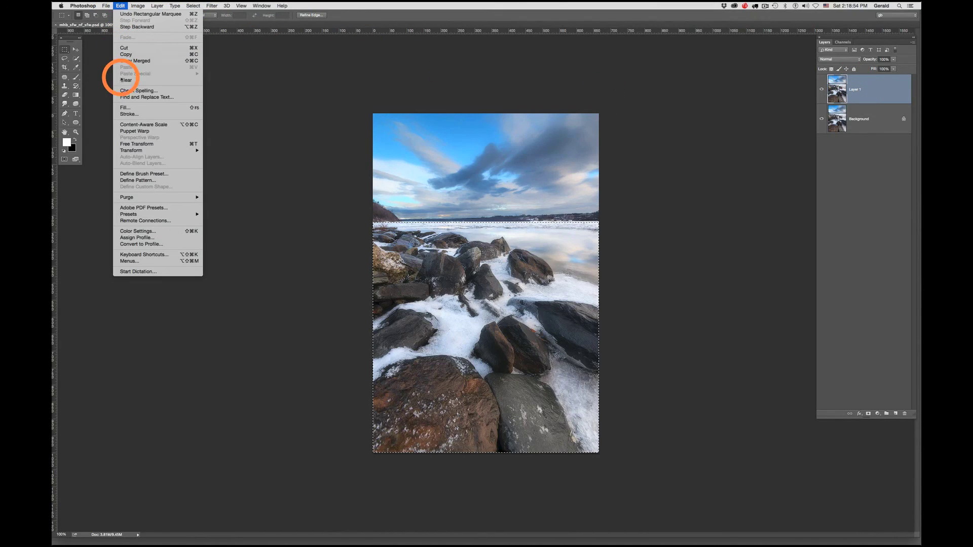
{"action": "mouse_move", "coordinate": [128, 150]}
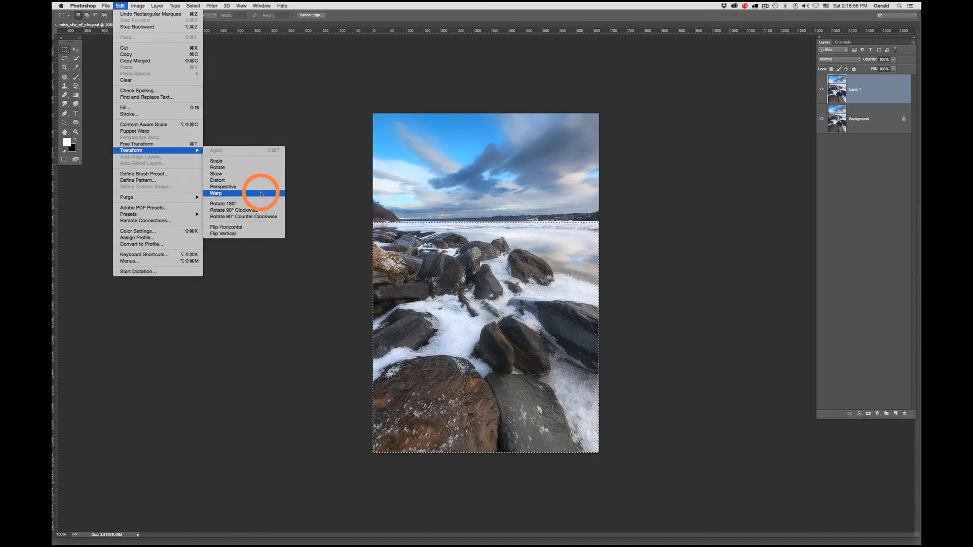
{"action": "left_click", "coordinate": [259, 193]}
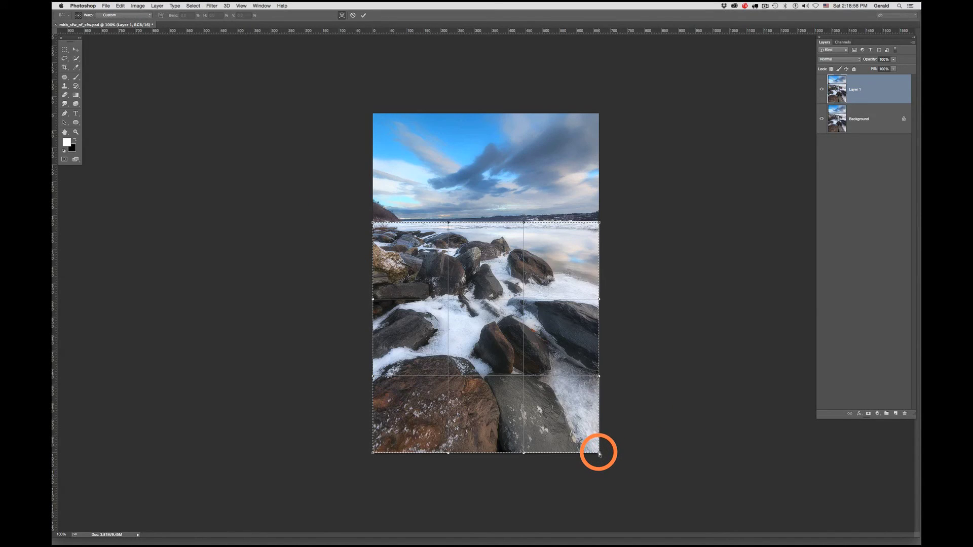
{"action": "left_click_drag", "start_coordinate": [602, 454], "coordinate": [649, 490]}
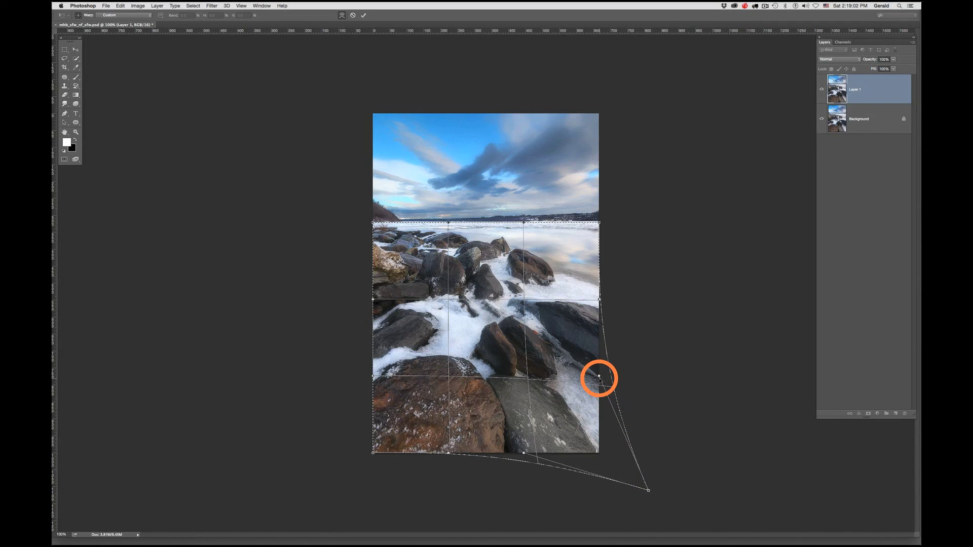
{"action": "left_click_drag", "start_coordinate": [599, 377], "coordinate": [623, 370]}
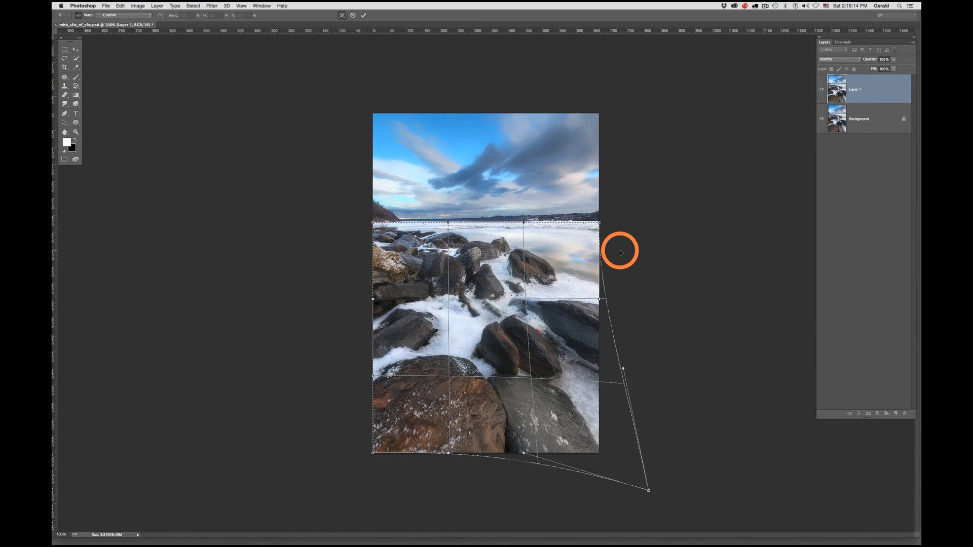
{"action": "left_click", "coordinate": [78, 52]}
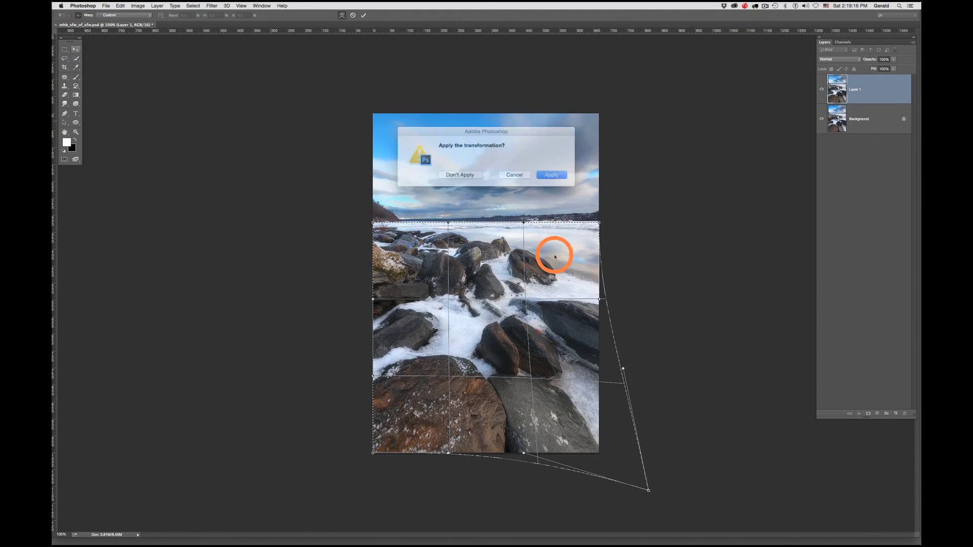
{"action": "left_click", "coordinate": [467, 181]}
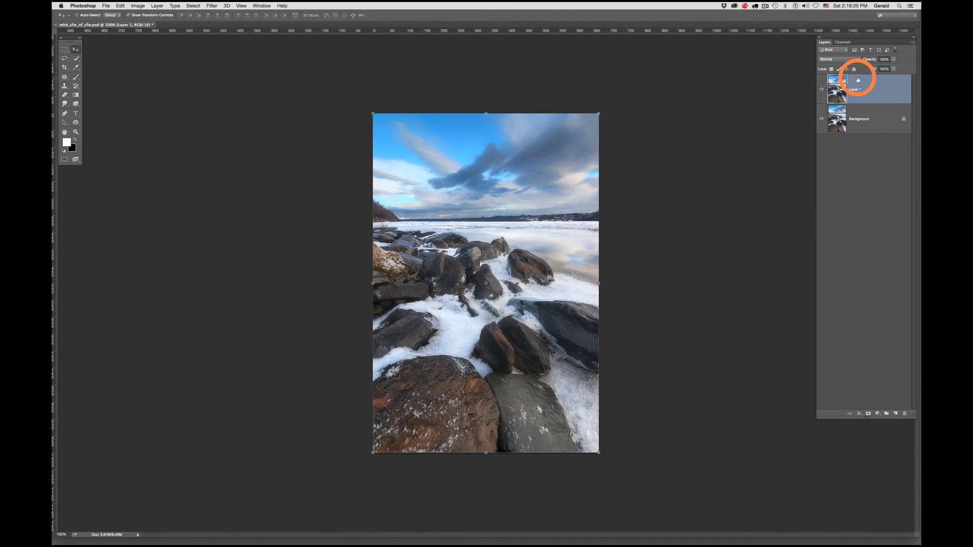
{"action": "left_click", "coordinate": [821, 89]}
{"action": "left_click", "coordinate": [821, 90]}
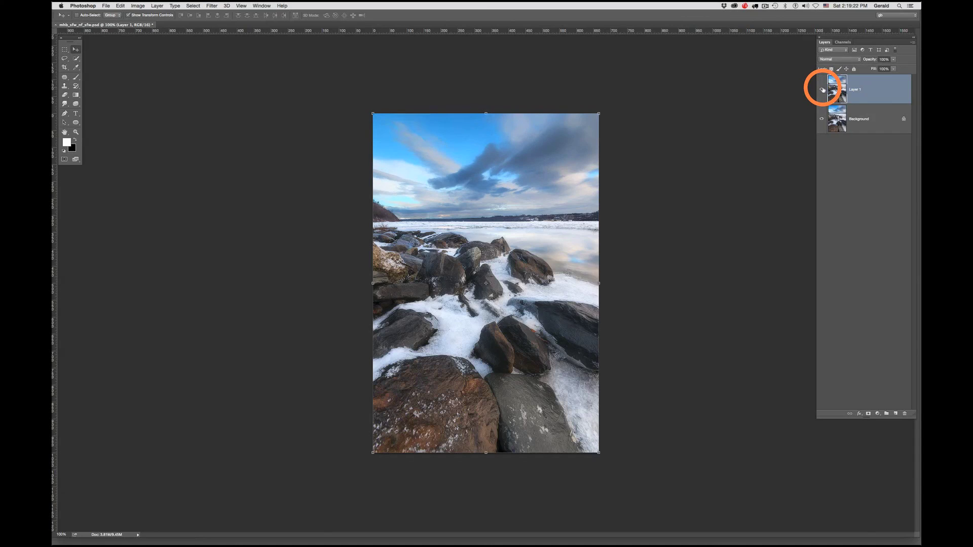
{"action": "left_click", "coordinate": [822, 90]}
{"action": "left_click", "coordinate": [822, 90]}
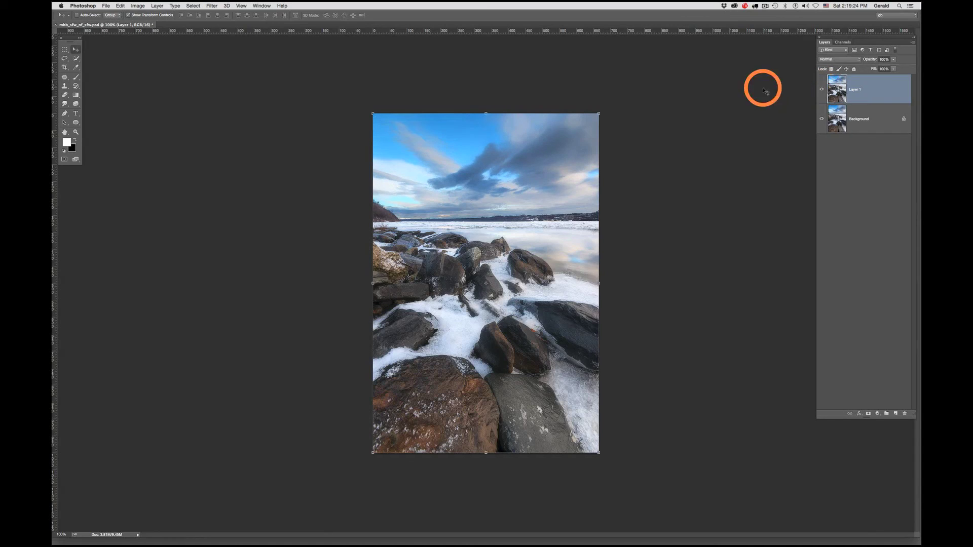